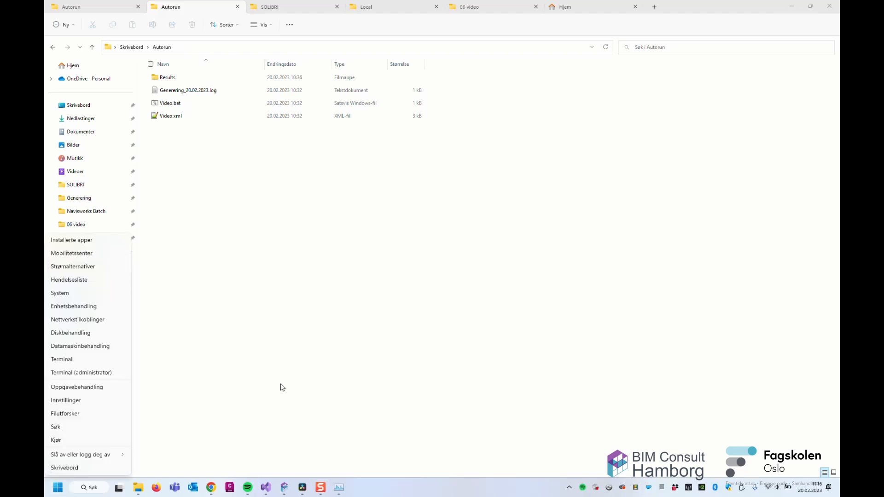
Open Oppgaveplanlegging (Task Scheduler), enlarge and reposition its window, and widen the folder tree pane
key(super)
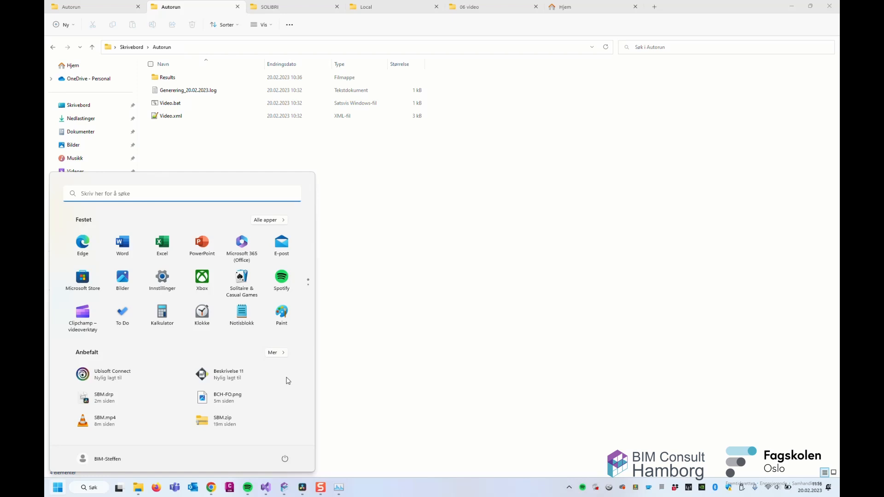
text(oppgave)
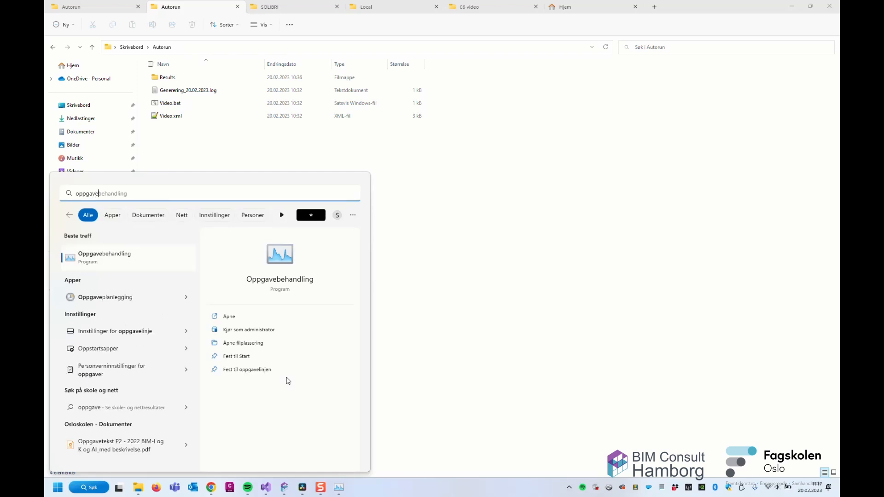
key(Down)
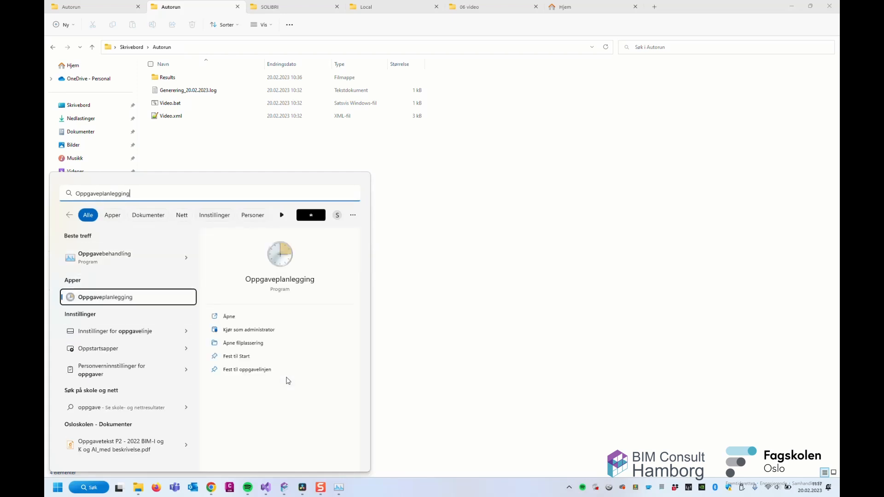
click(120, 299)
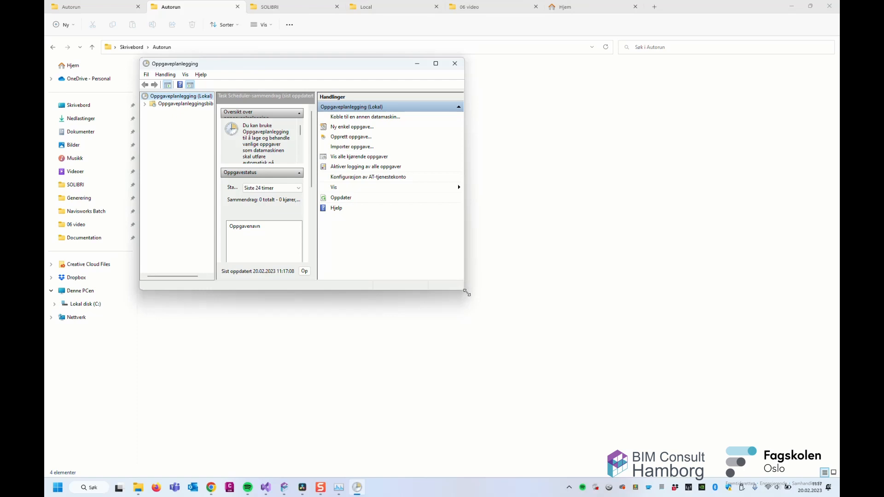
drag(466, 292, 747, 456)
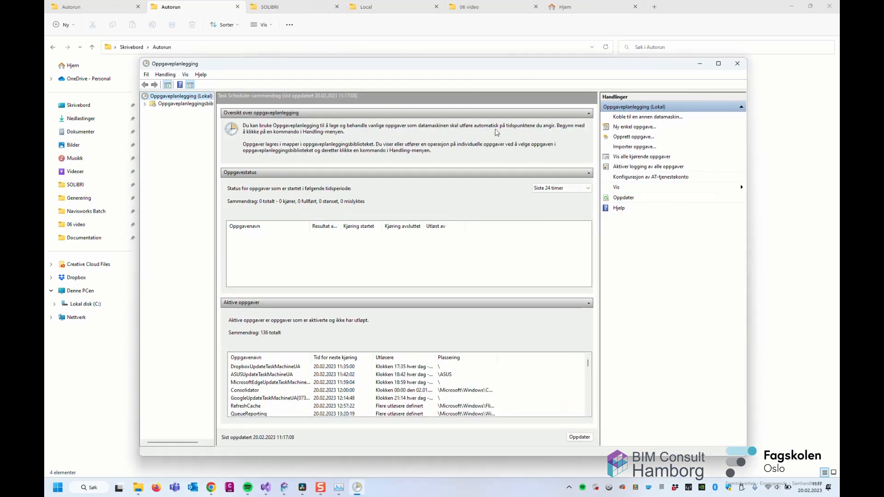
drag(400, 68, 365, 46)
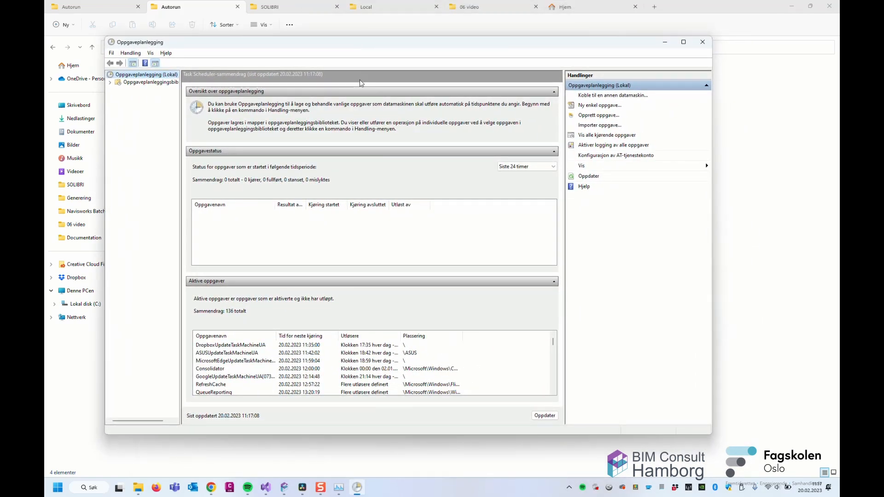
drag(180, 127, 235, 129)
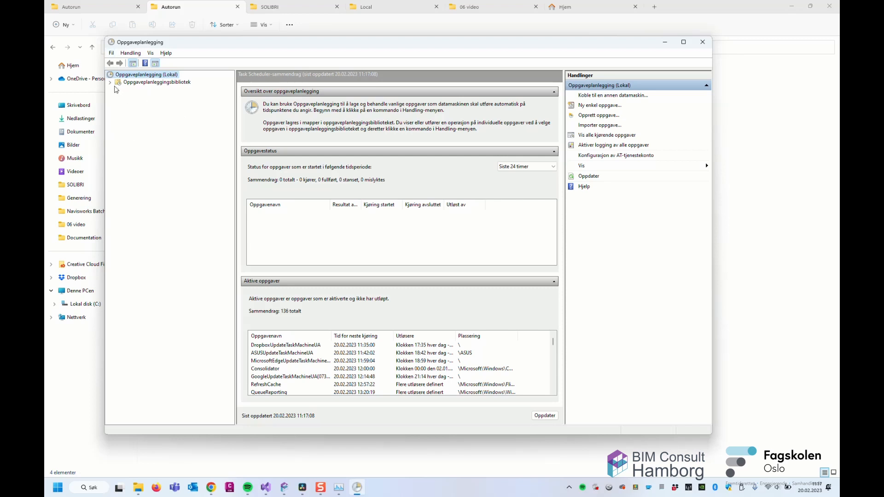
Expand Oppgaveplanleggingsbibliotek, list its tasks, and widen the task name column
click(110, 82)
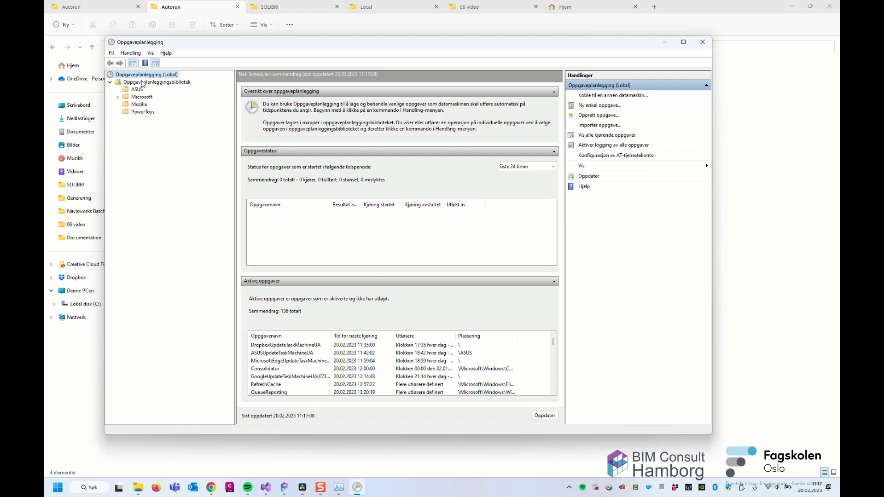
click(146, 83)
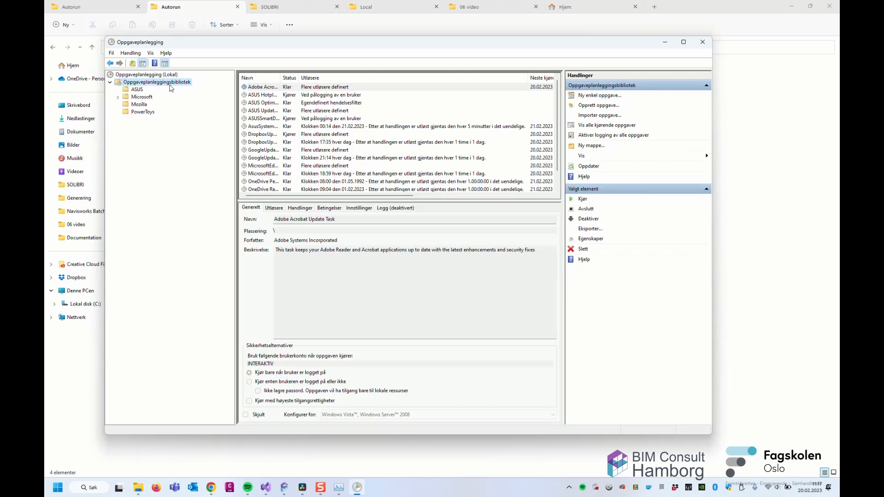
scroll(283, 105, down, 1)
scroll(283, 105, up, 1)
drag(281, 78, 368, 78)
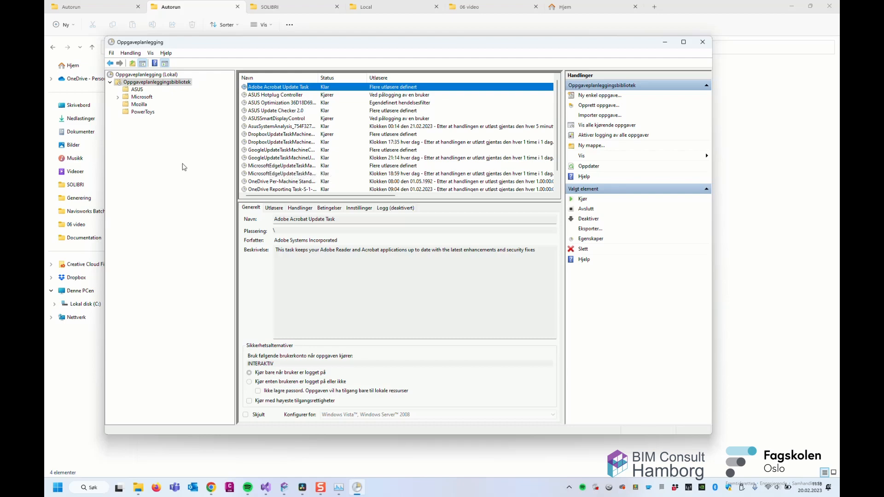
Look through the library's ASUS, Microsoft, Mozilla and PowerToys folders and the local scheduler overview
click(139, 90)
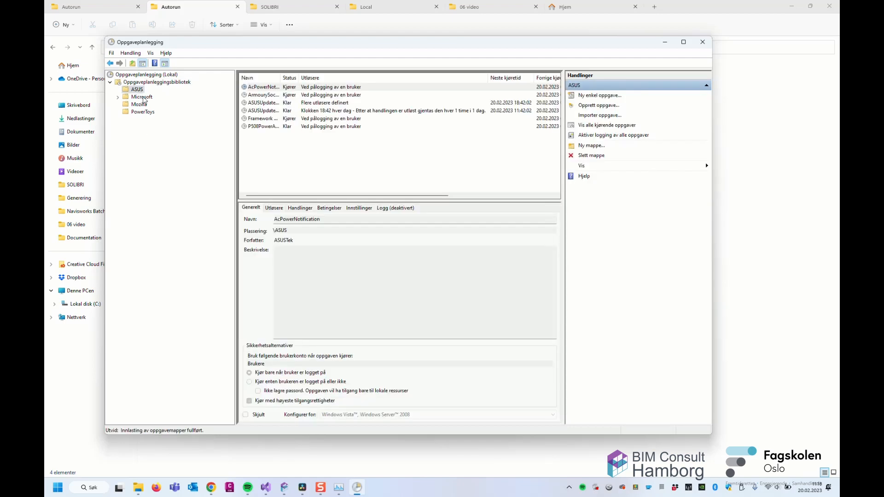
click(141, 97)
click(140, 105)
click(147, 113)
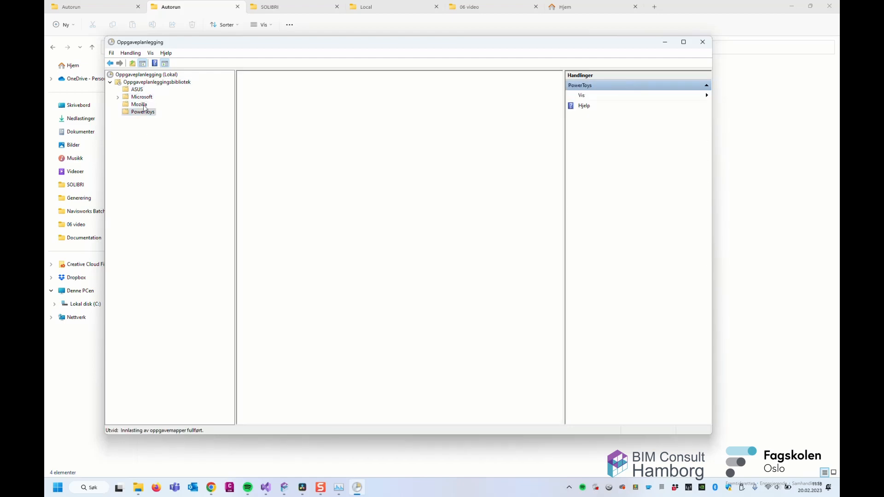
click(138, 90)
click(142, 83)
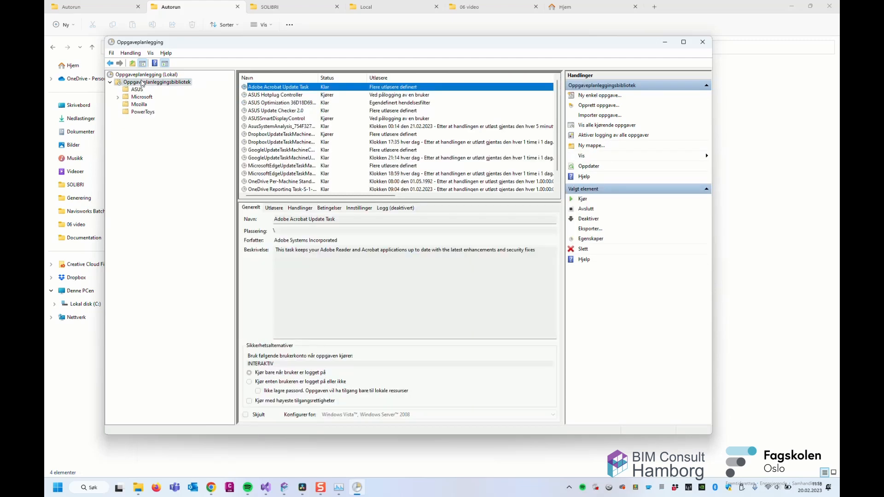
right_click(137, 75)
click(137, 75)
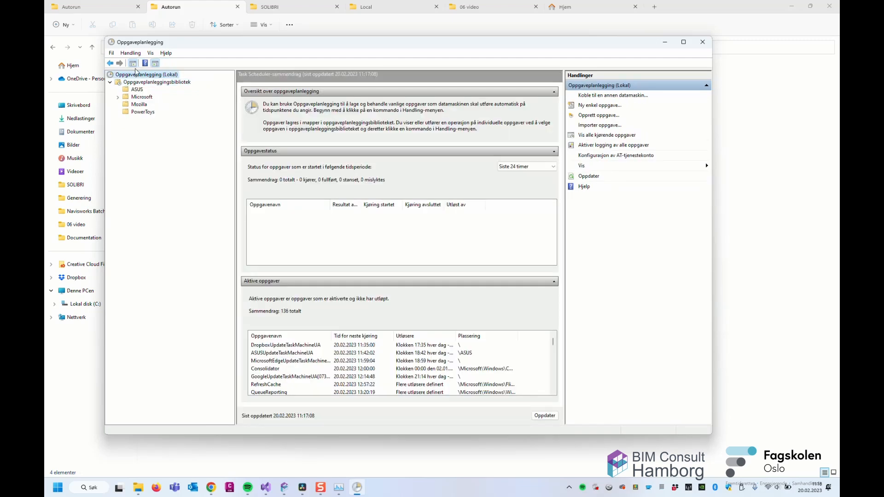
Create a new folder named Autorun in Oppgaveplanleggingsbibliotek
click(143, 83)
click(131, 53)
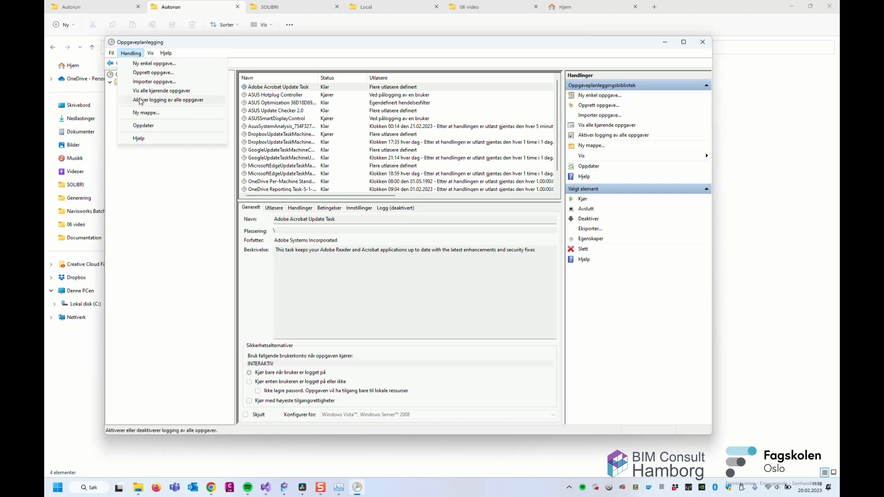
click(145, 114)
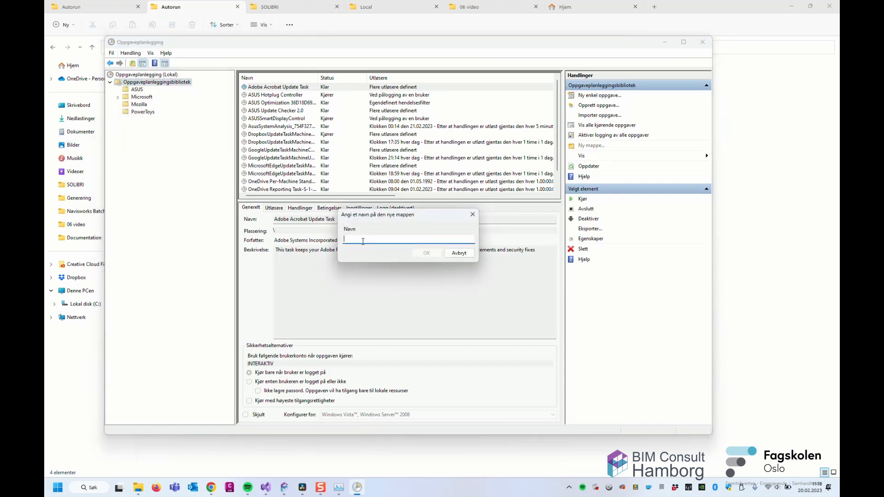
text(Autorun)
key(Return)
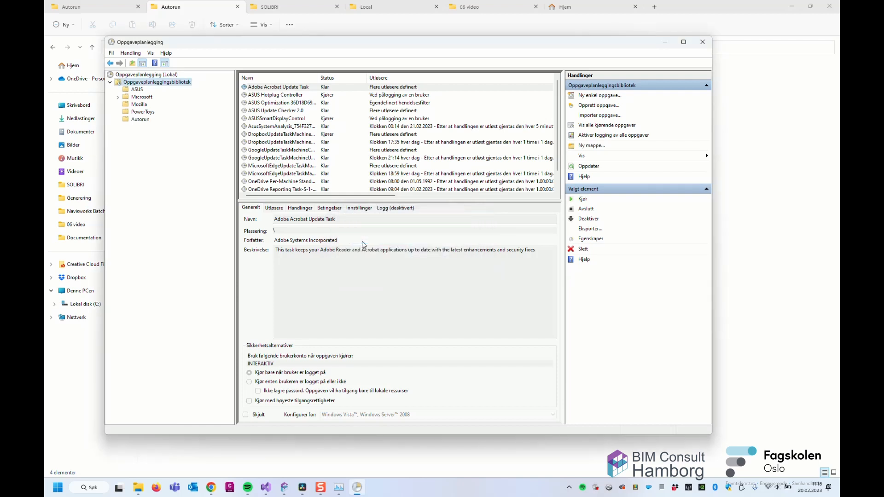
Start a basic task in the Autorun folder named "Solibri Autorun" with the description "Task to run Solibri every day at 7"
click(145, 120)
click(145, 120)
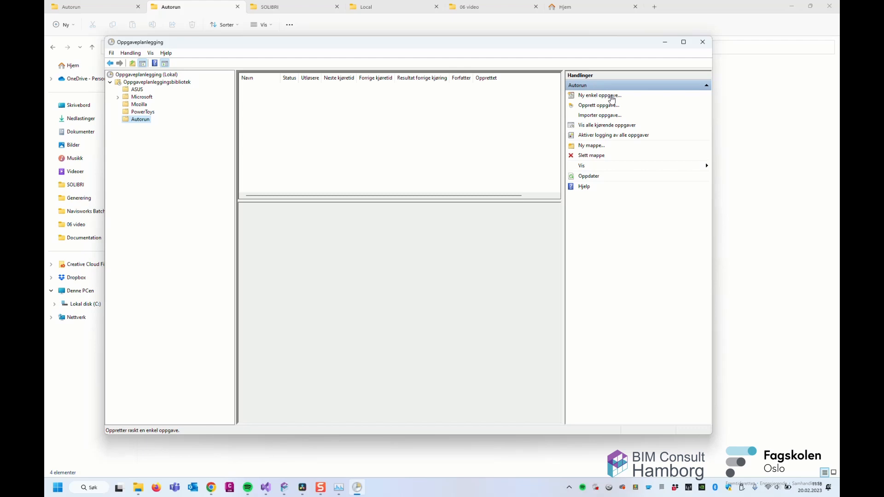
click(612, 99)
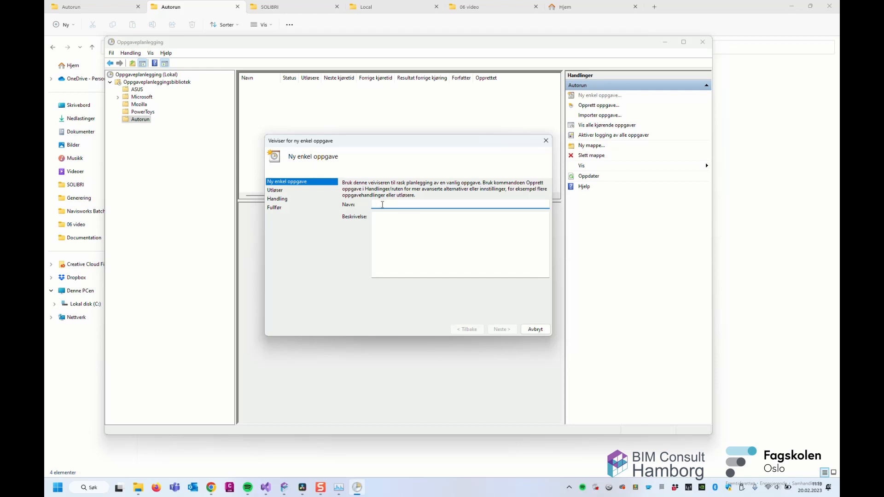
text(Solibri AUto)
key(BackSpace)
key(BackSpace)
key(BackSpace)
text(u)
key(Tab)
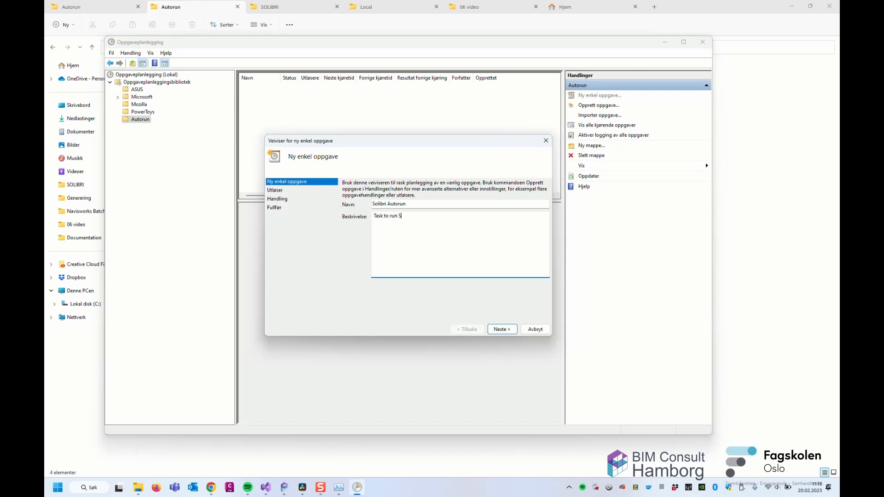
text(olibri every day at 7)
click(505, 332)
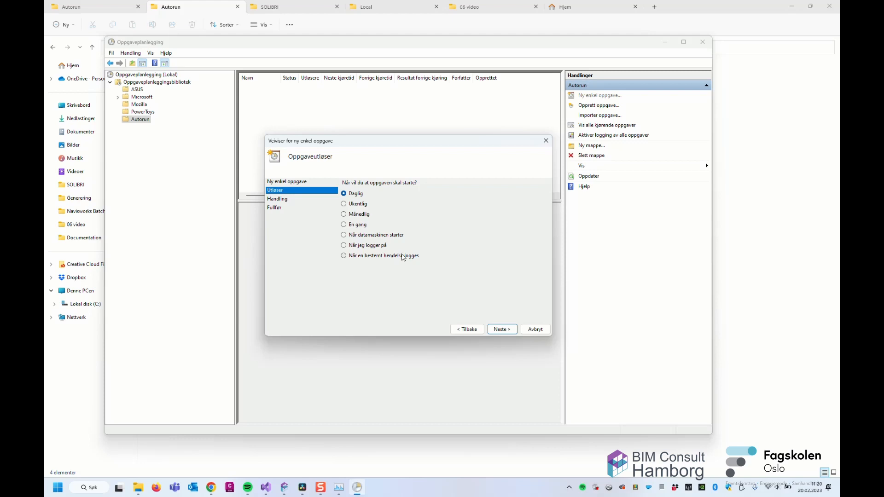
Set the task trigger to daily, starting 20.02.2023 at 11:22:06 and repeating every 1 day
click(507, 332)
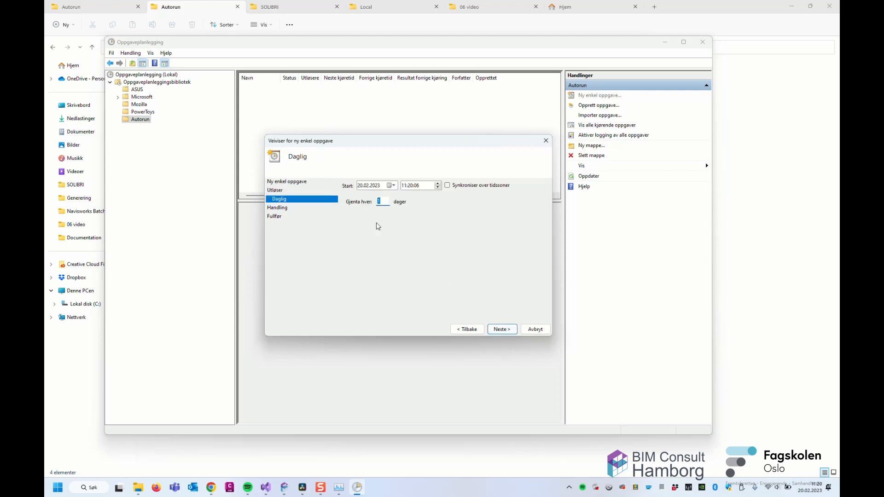
click(410, 186)
click(502, 330)
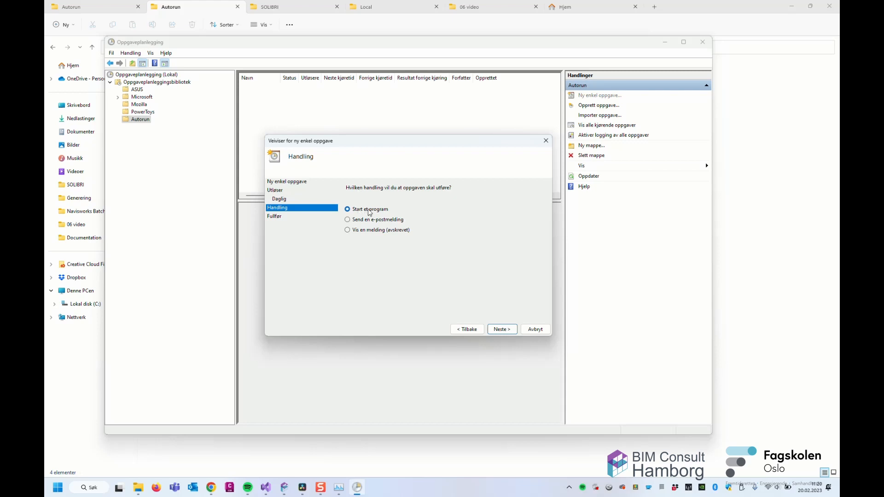
Set the task action to start a program, using Video.bat from the Autorun folder on the desktop
click(503, 330)
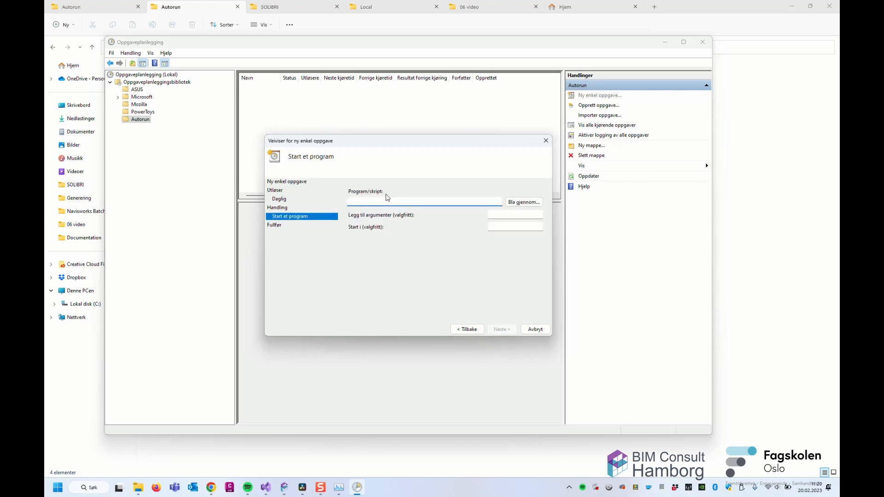
click(517, 205)
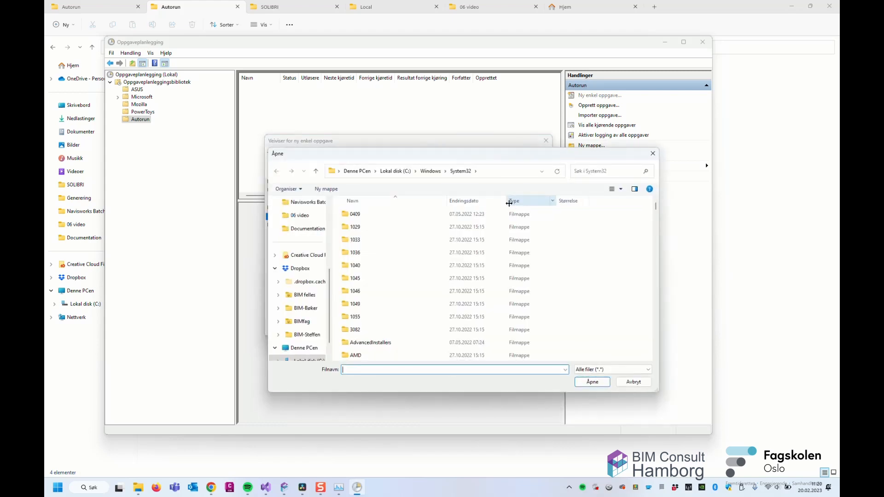
scroll(316, 228, up, 3)
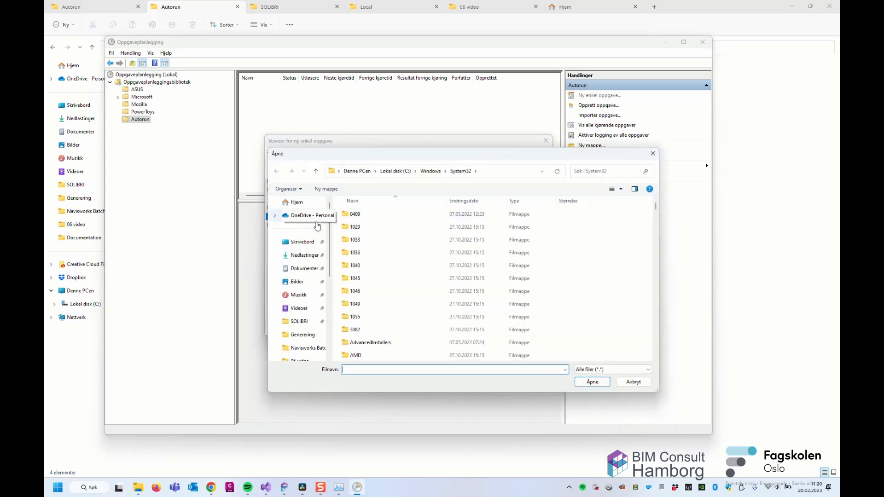
click(301, 242)
double_click(366, 215)
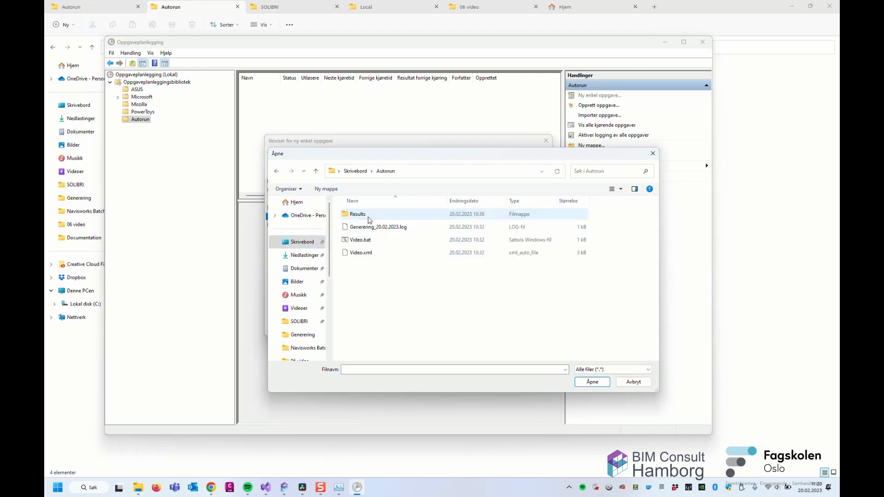
click(366, 248)
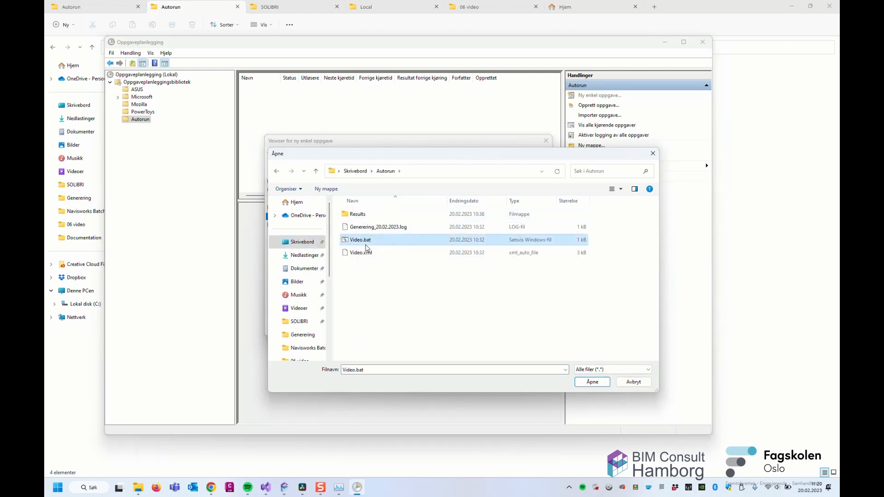
click(592, 383)
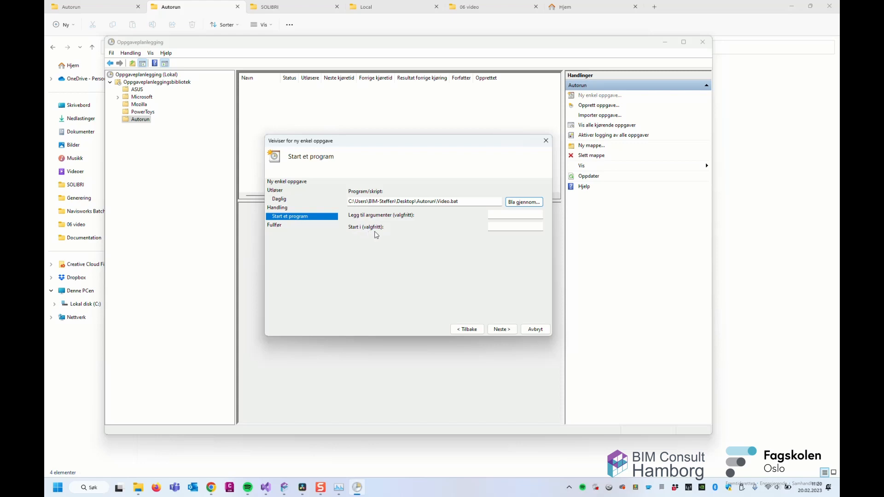
Finish creating the task with the option to open its properties on completion enabled
click(501, 330)
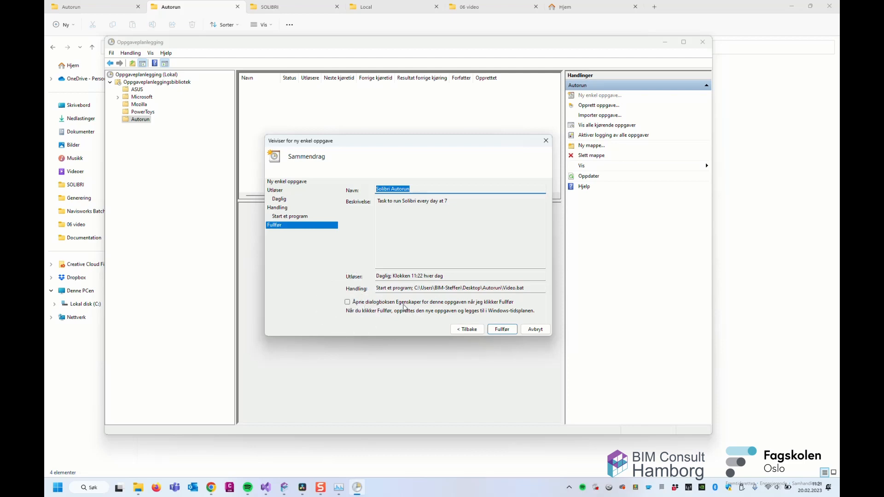
click(359, 303)
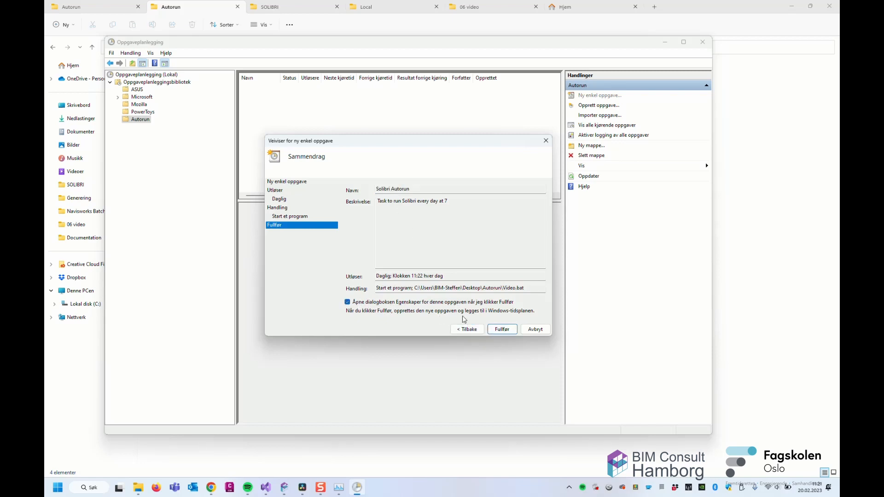
click(506, 330)
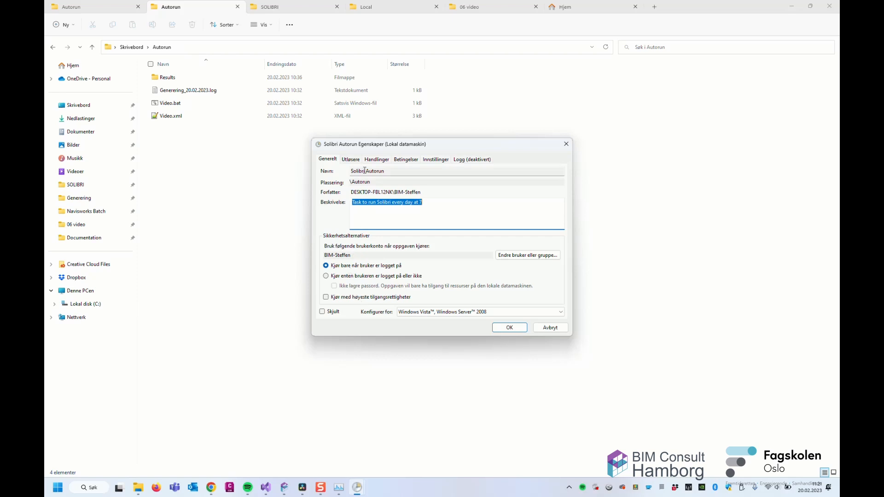
Open the Solibri Autorun task's daily trigger for editing
click(356, 160)
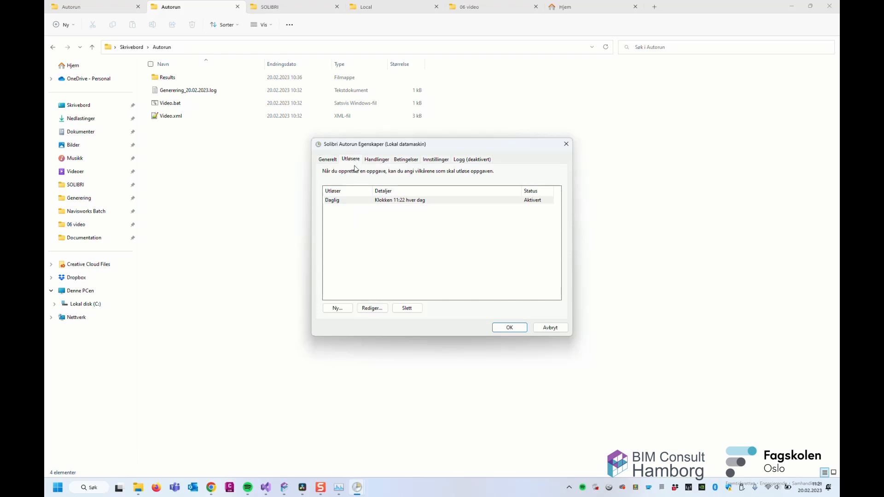
click(364, 203)
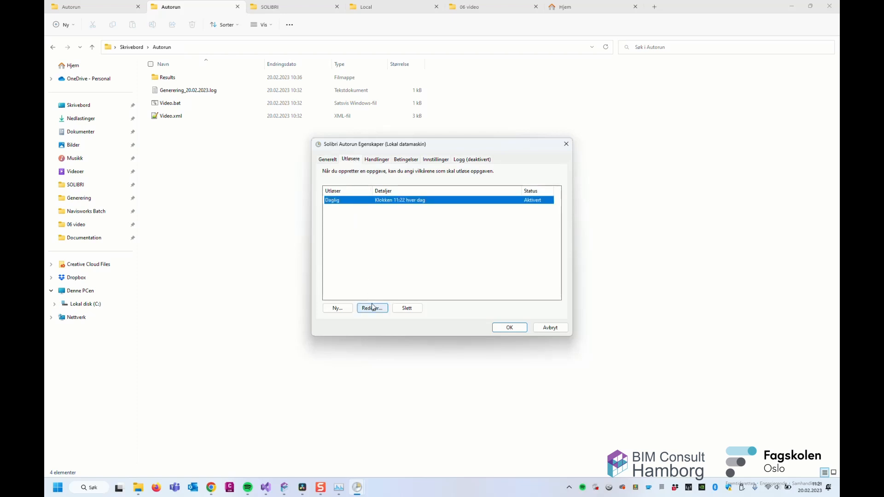
click(345, 205)
click(375, 309)
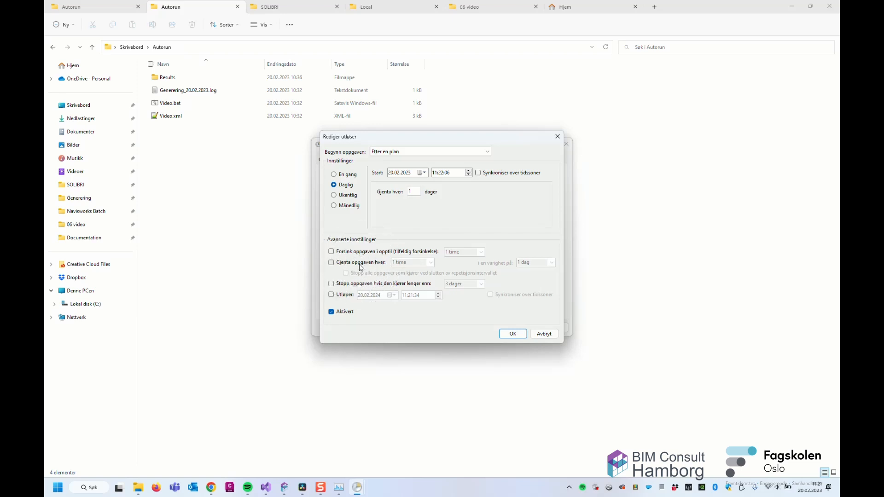
Close the trigger editor, review the Solibri Autorun task's actions, conditions, settings and log, and accept its properties
click(519, 337)
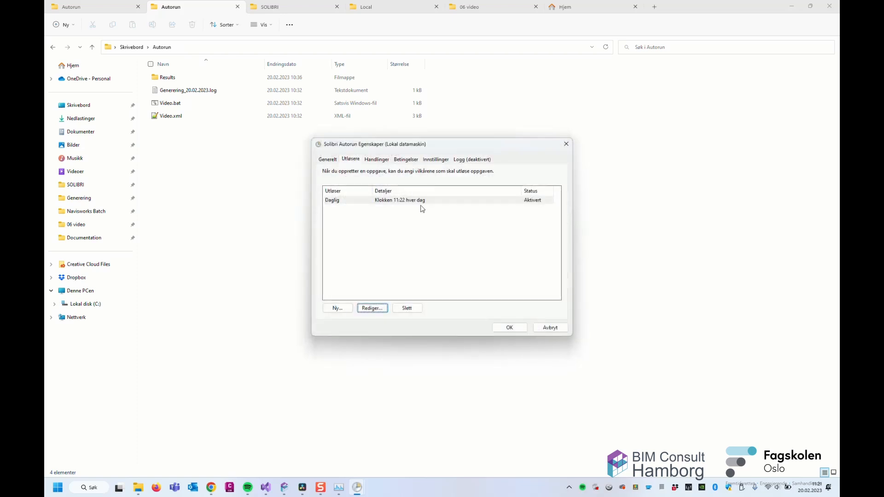
click(376, 160)
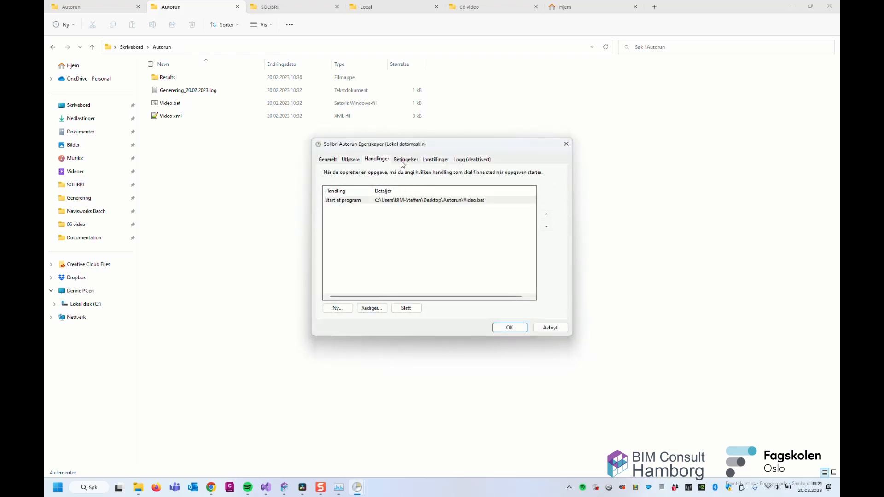
click(403, 161)
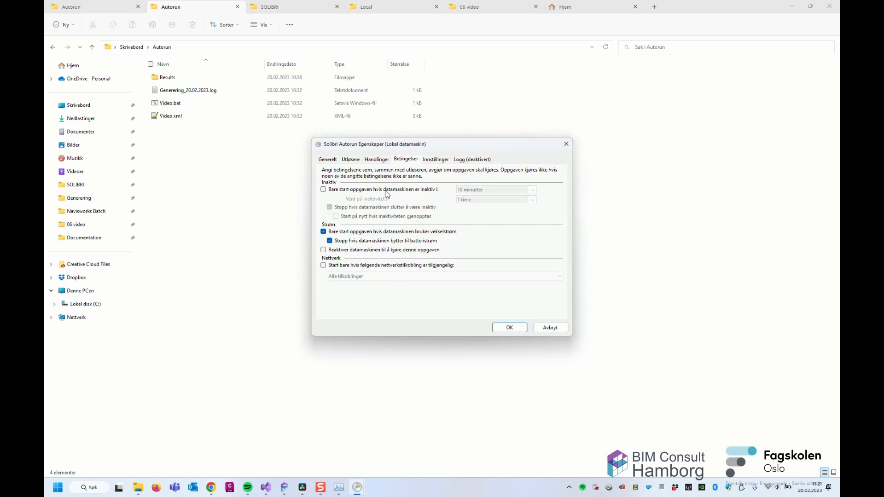
click(441, 160)
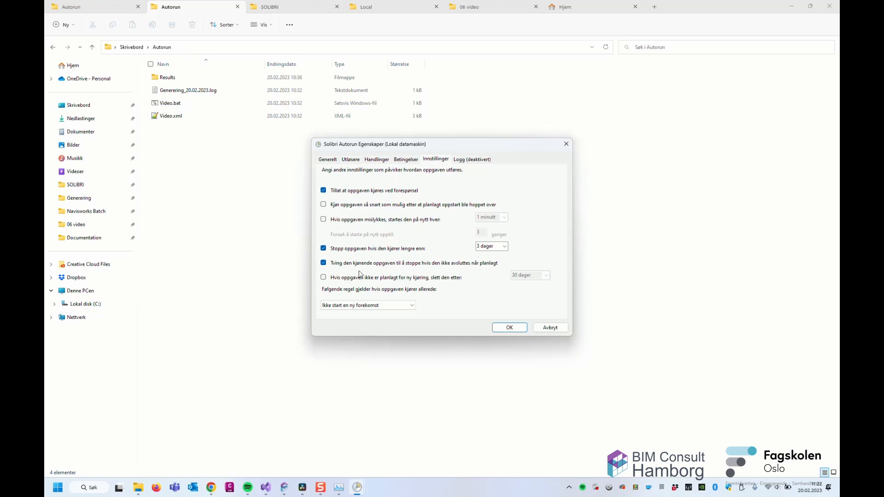
click(466, 160)
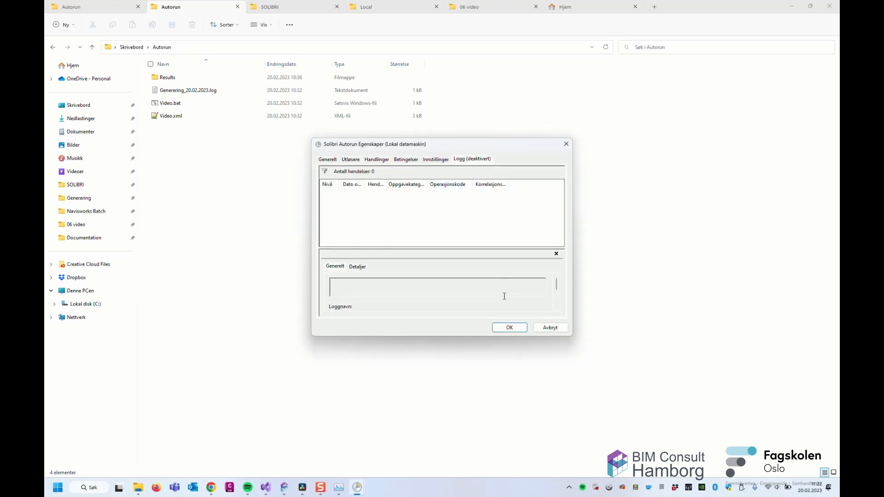
click(510, 327)
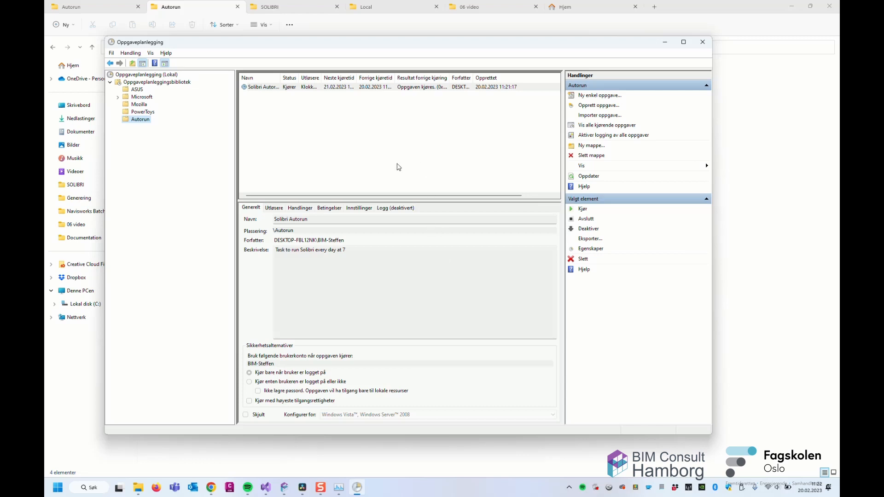
Select the Solibri Autorun task, widen the name column to fit its full name, and highlight the hour in its description
click(276, 88)
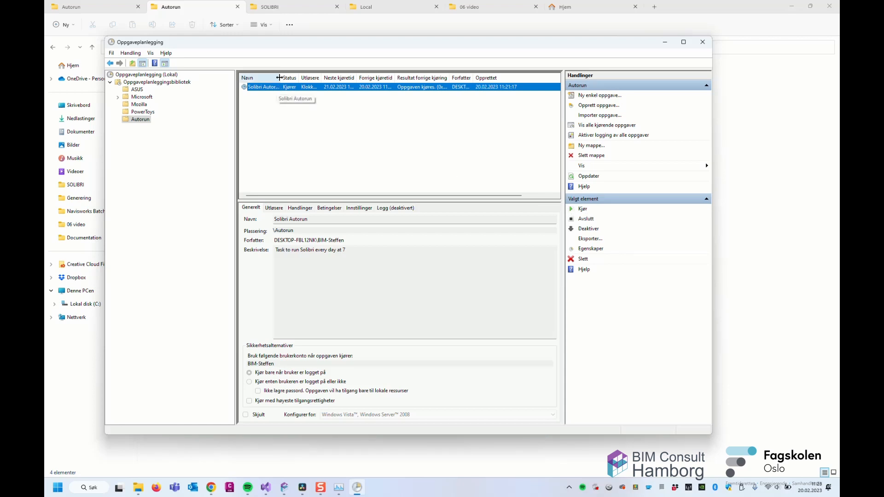
drag(282, 78, 287, 77)
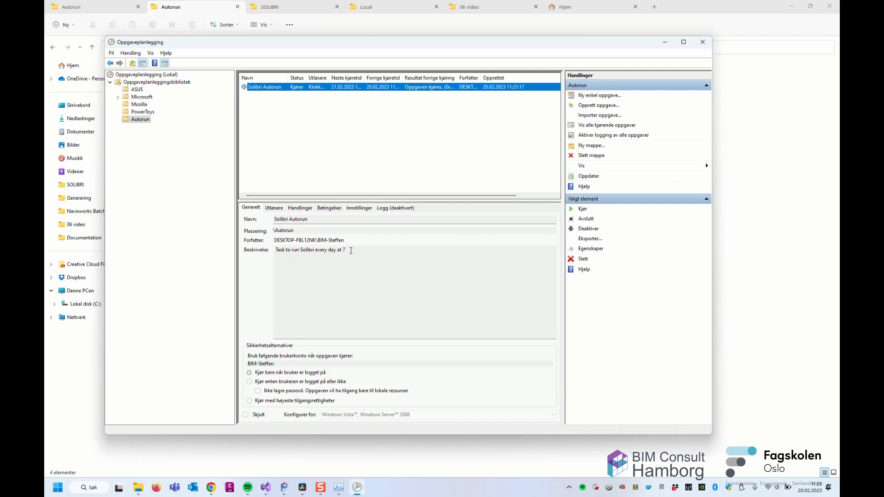
drag(352, 250, 343, 251)
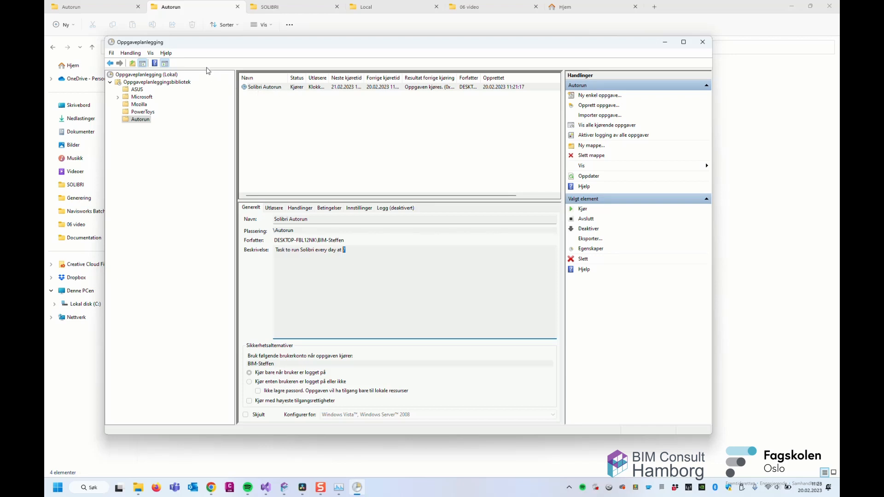
click(161, 47)
click(134, 46)
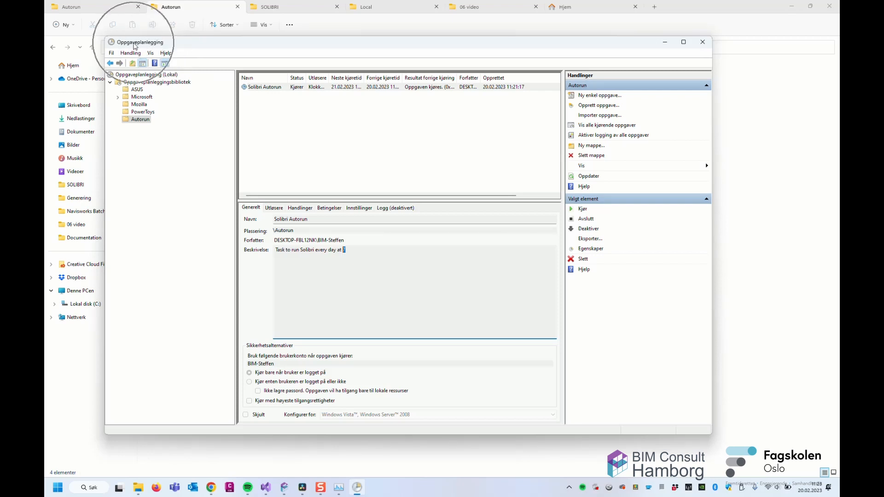